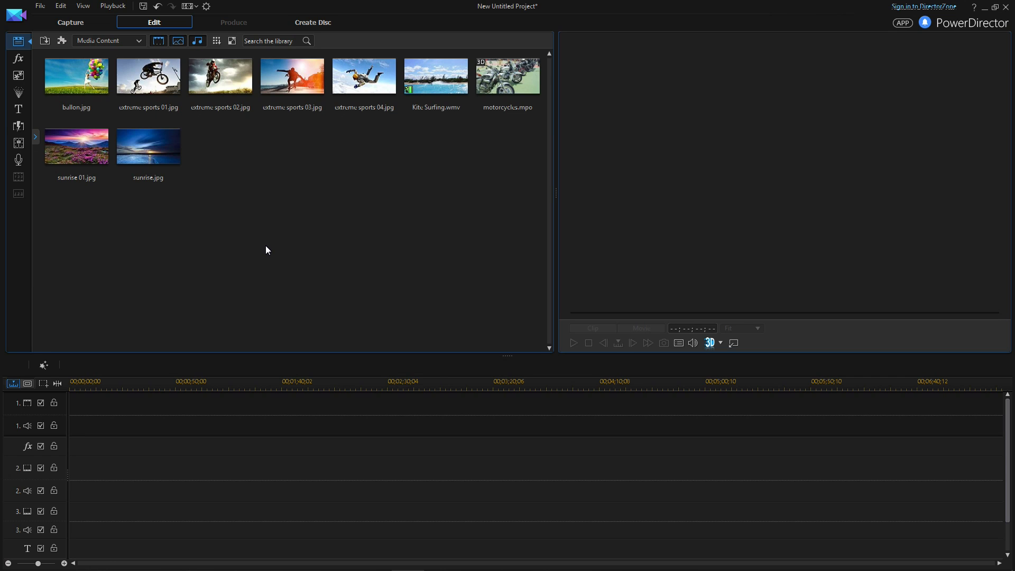
Step: Import the green-screen MP4 from the Downloads folder into the PowerDirector media library
mouse_move(211, 568)
click(145, 561)
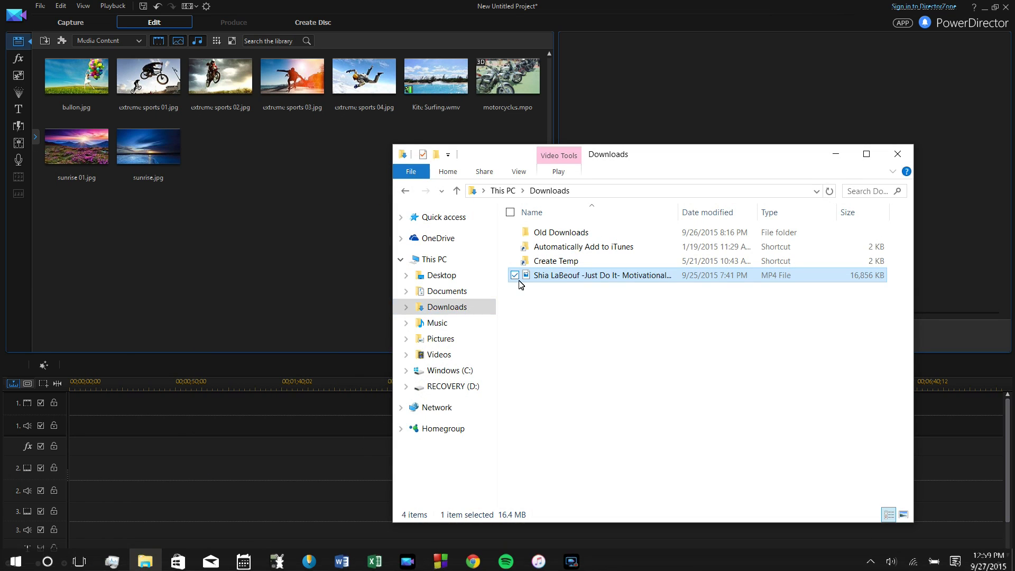
drag(519, 284, 238, 239)
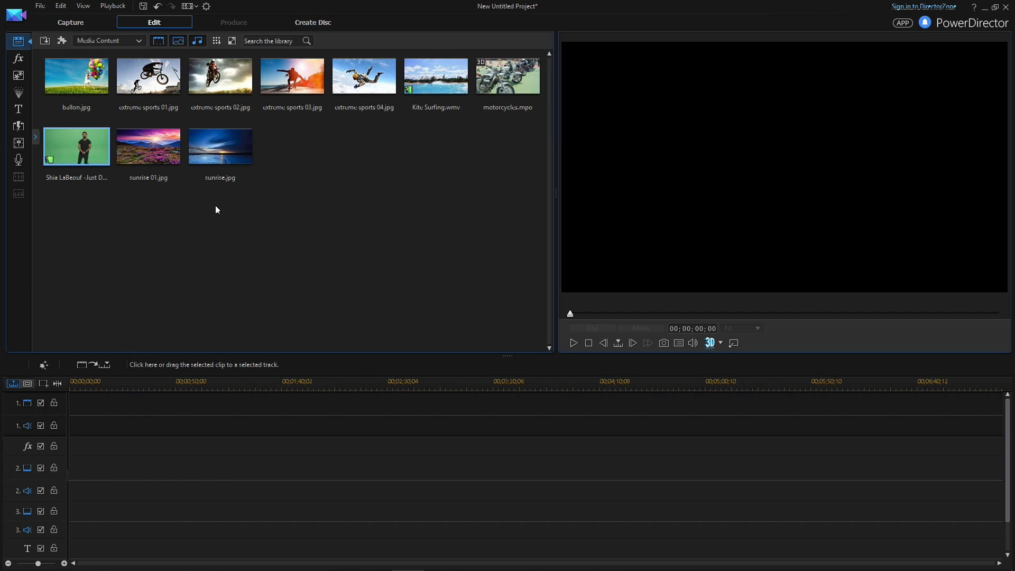
Step: Put sunrise 01.jpg on track 1 and sunrise.jpg on track 2, shrinking the overlay into the upper right
drag(153, 149, 120, 400)
mouse_move(225, 149)
mouse_down()
mouse_move(158, 402)
mouse_move(89, 481)
mouse_up()
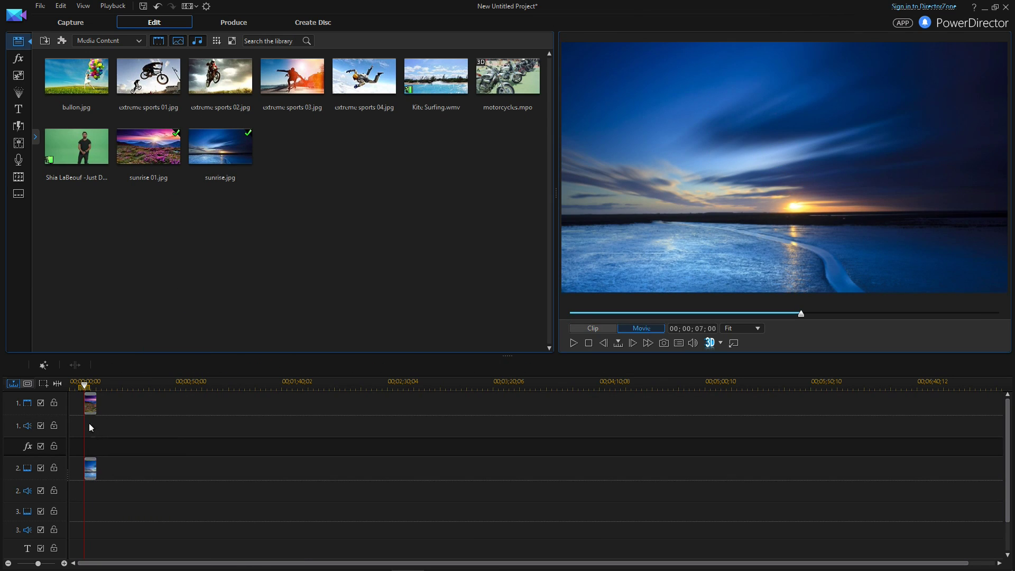
click(92, 459)
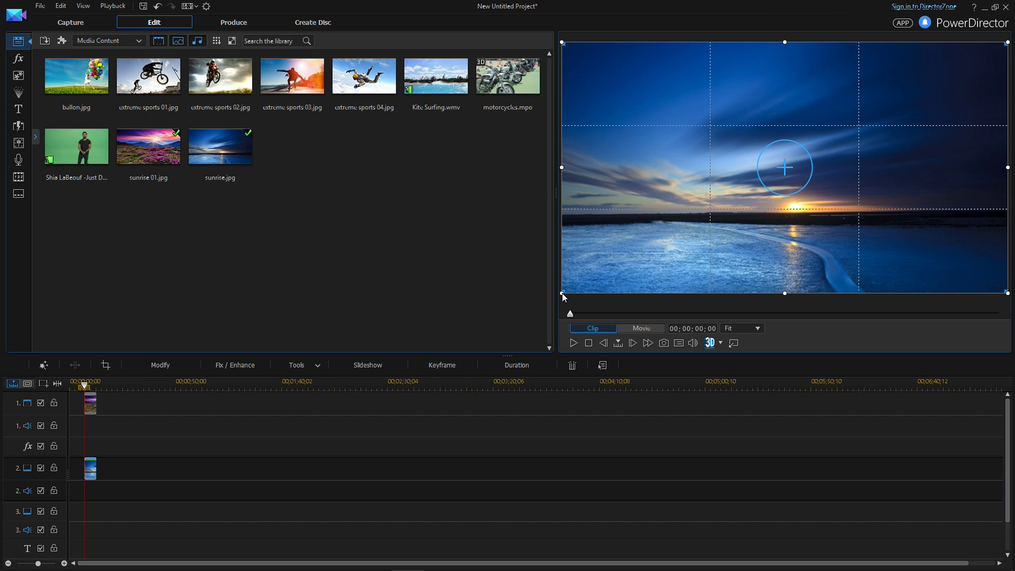
drag(562, 293, 785, 171)
click(91, 404)
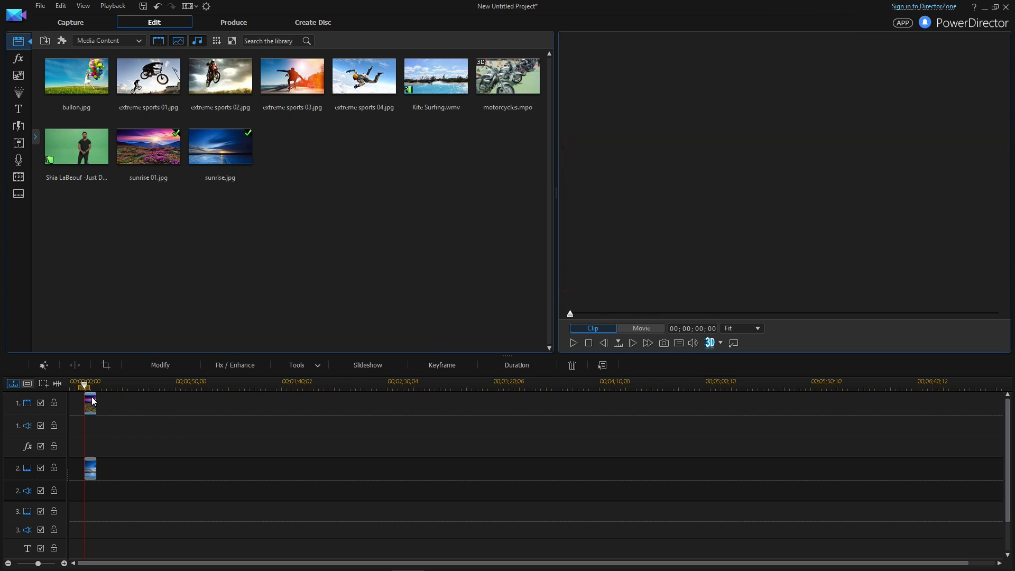
Step: Shrink the track 1 background image, then delete both sunrise clips from the timeline
drag(562, 294, 690, 174)
drag(730, 124, 690, 159)
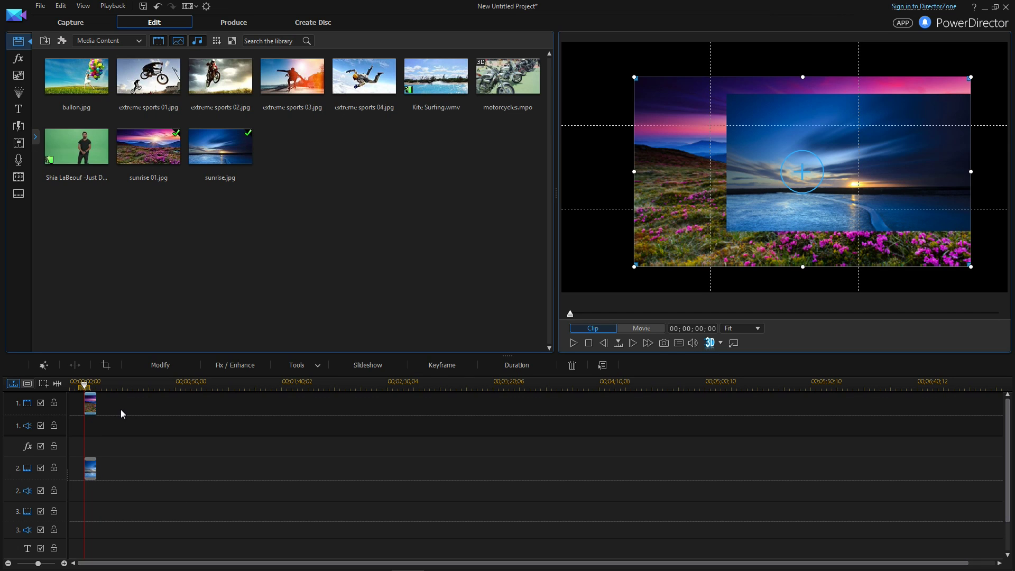
key(End)
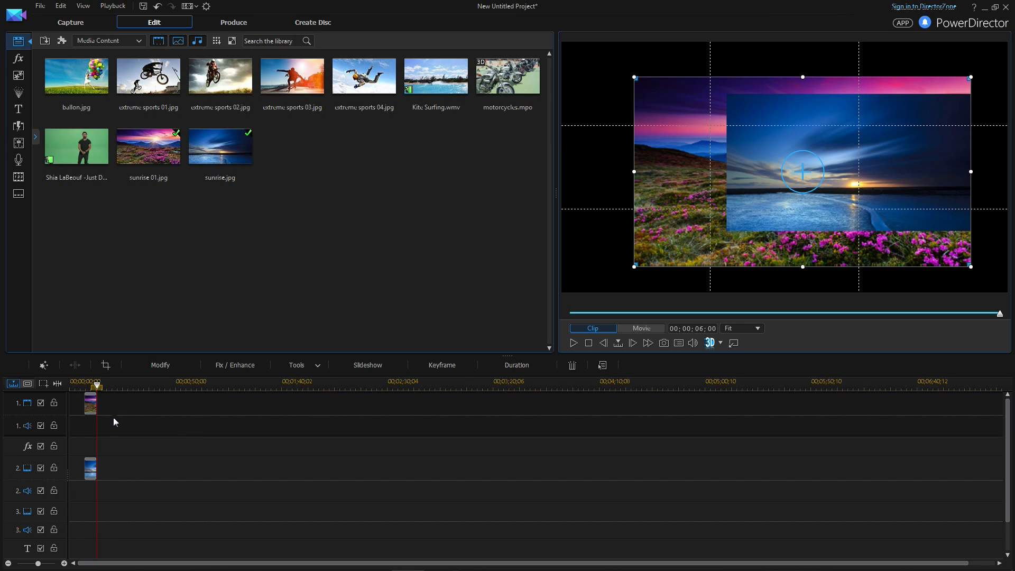
drag(116, 504, 81, 413)
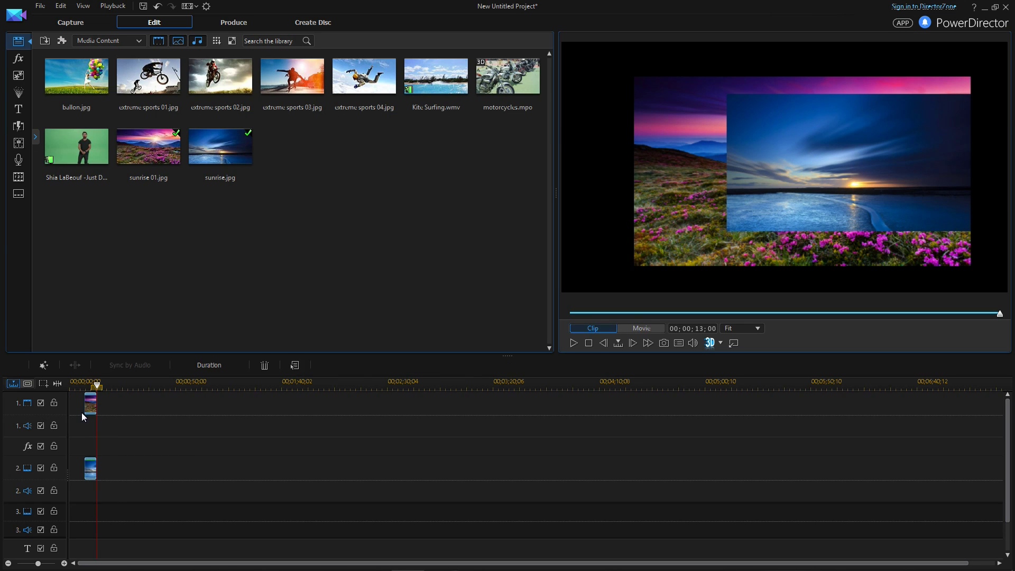
key(Delete)
click(83, 158)
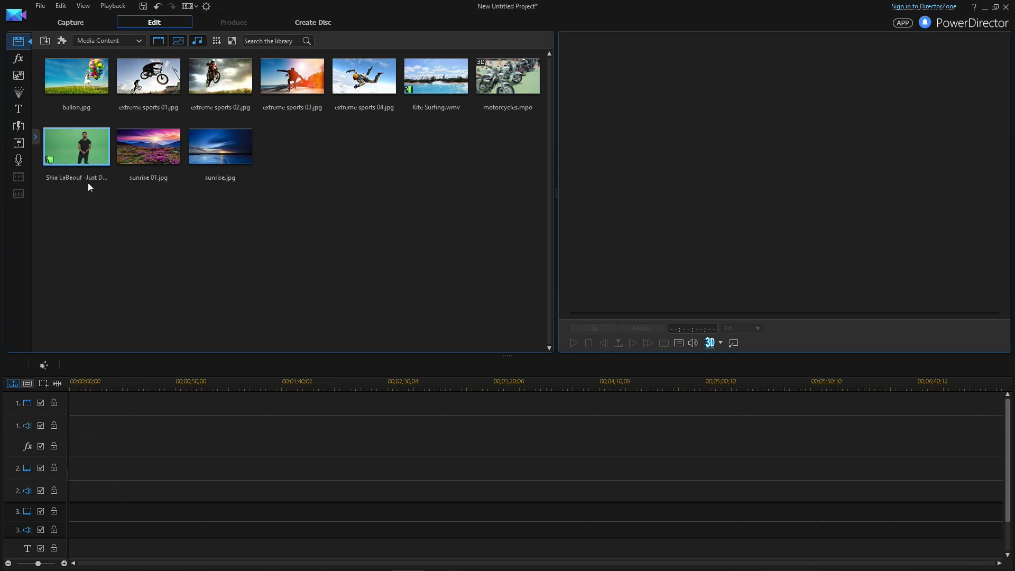
Step: Place the green-screen video at the start of track 2 and sunrise.jpg at the start of track 1
drag(88, 183, 65, 481)
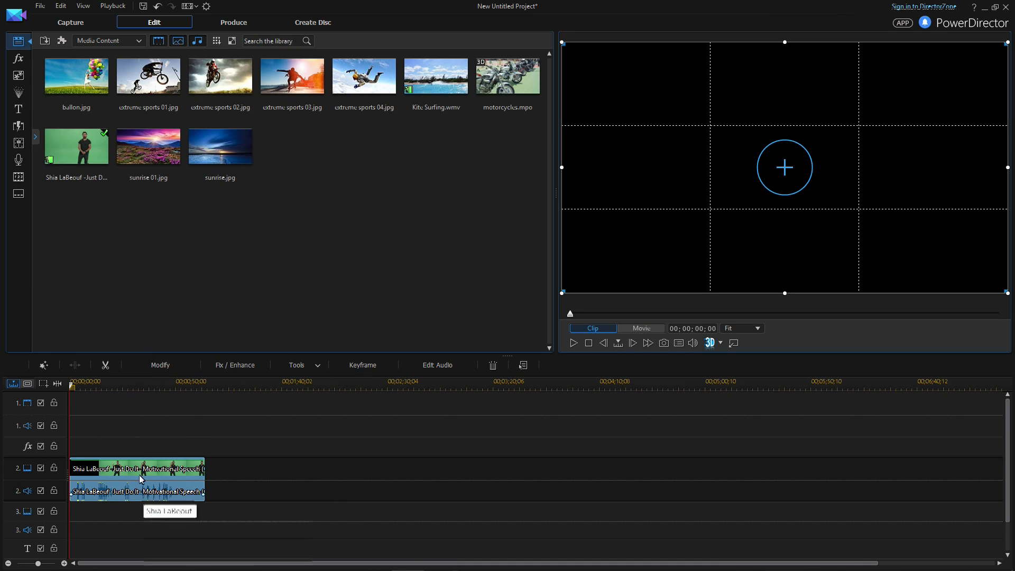
drag(222, 154, 85, 408)
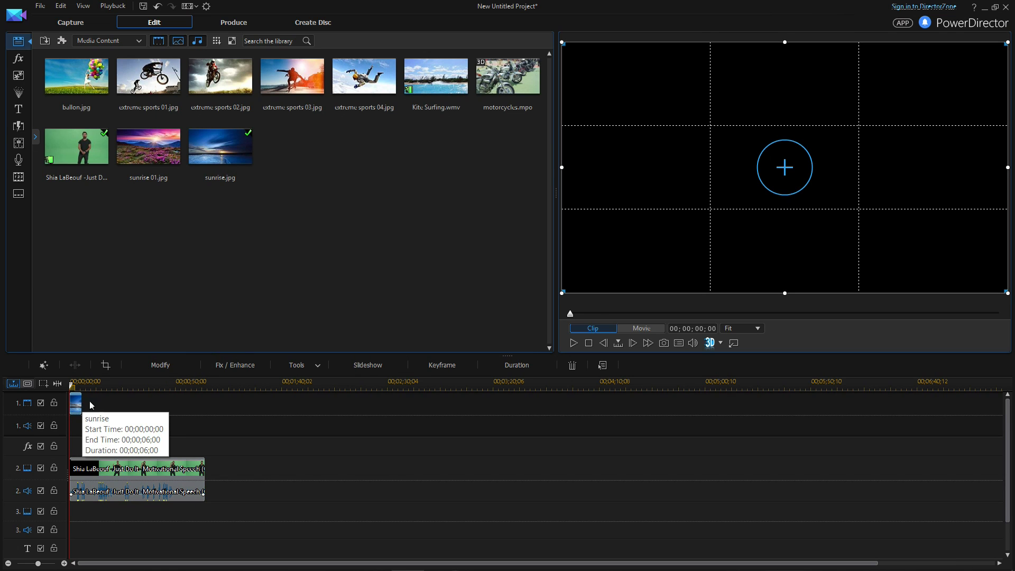
click(122, 420)
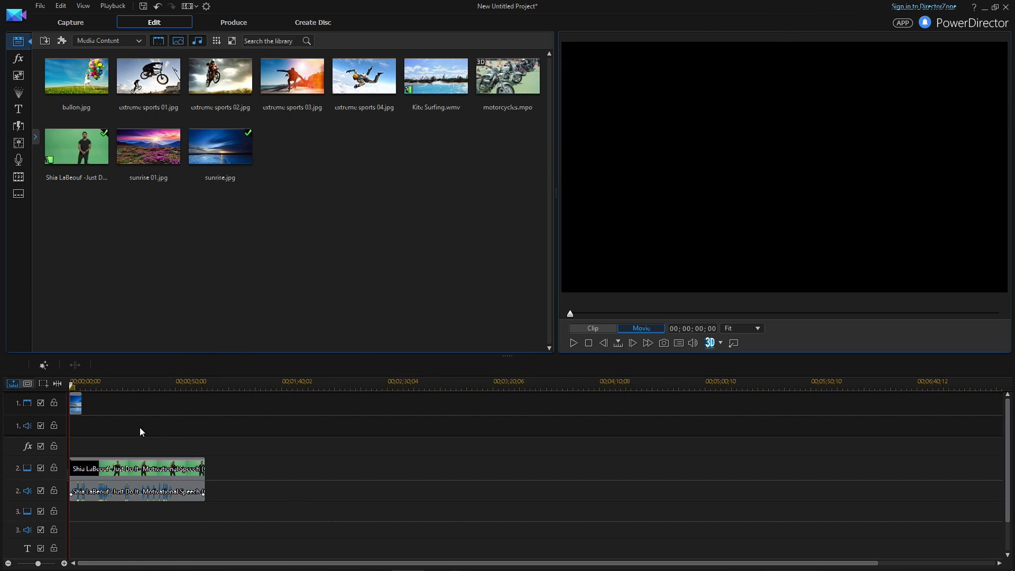
Step: Play the movie briefly, lower the system volume, and stop playback
key(space)
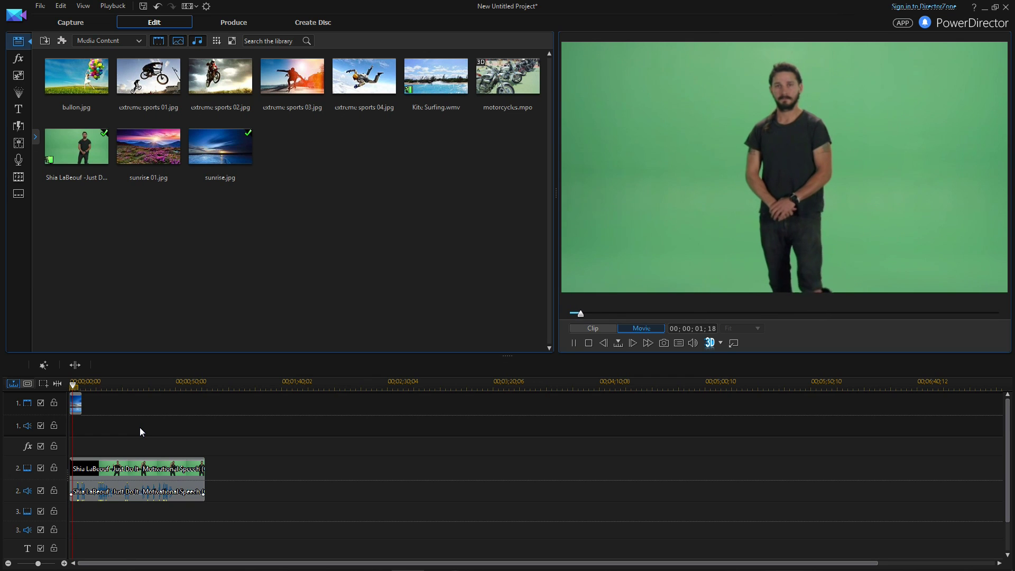
key(XF86AudioLowerVolume)
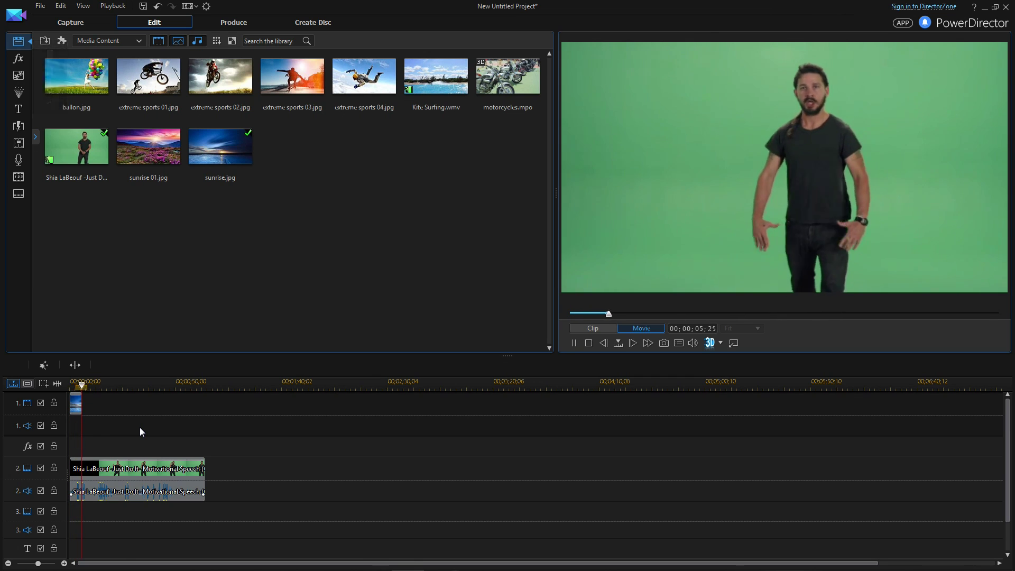
key(space)
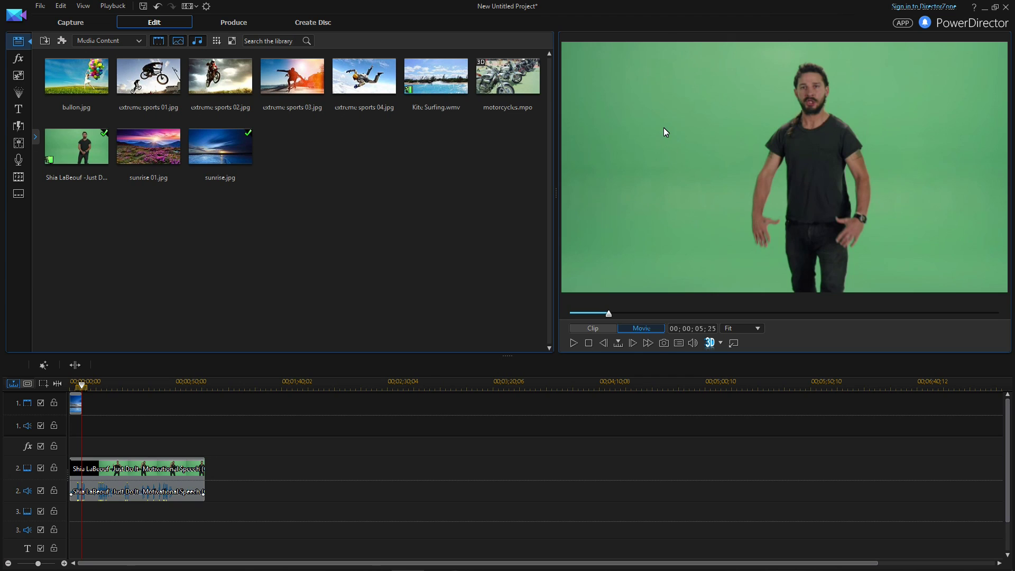
click(145, 477)
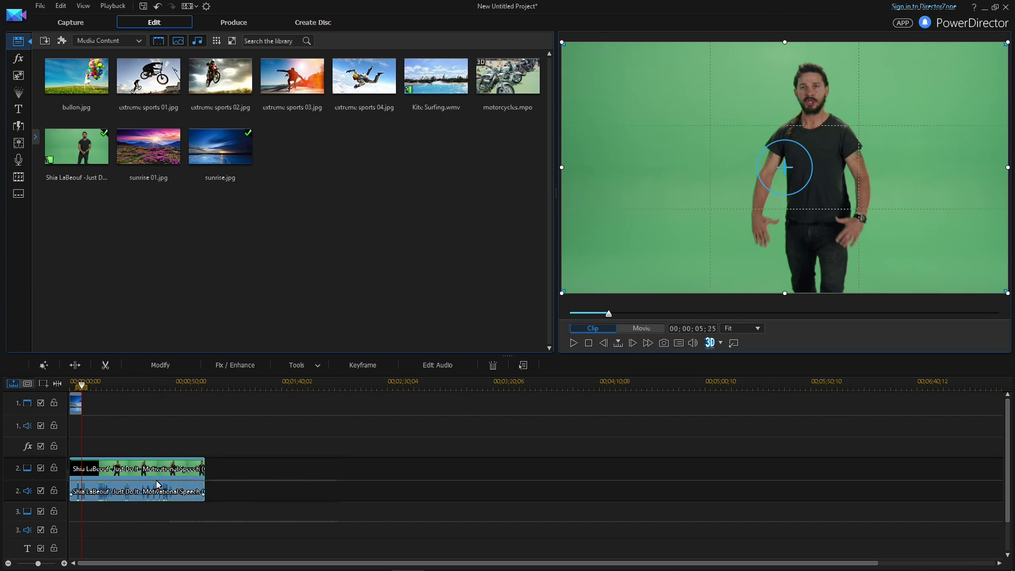
Step: Enable Chroma Key on the green-screen clip in PiP Designer and pick up the colour eyedropper
click(164, 366)
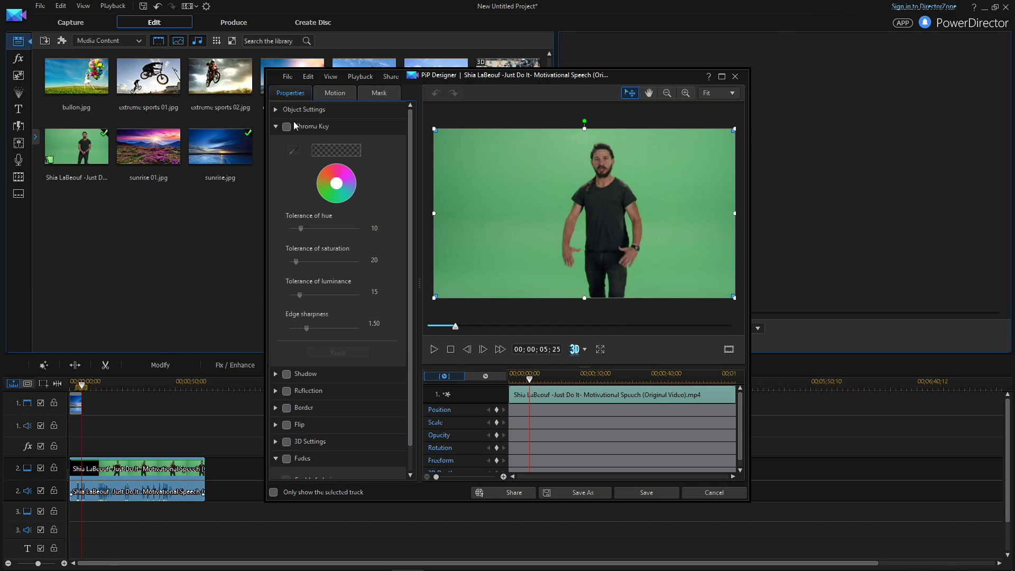
click(276, 129)
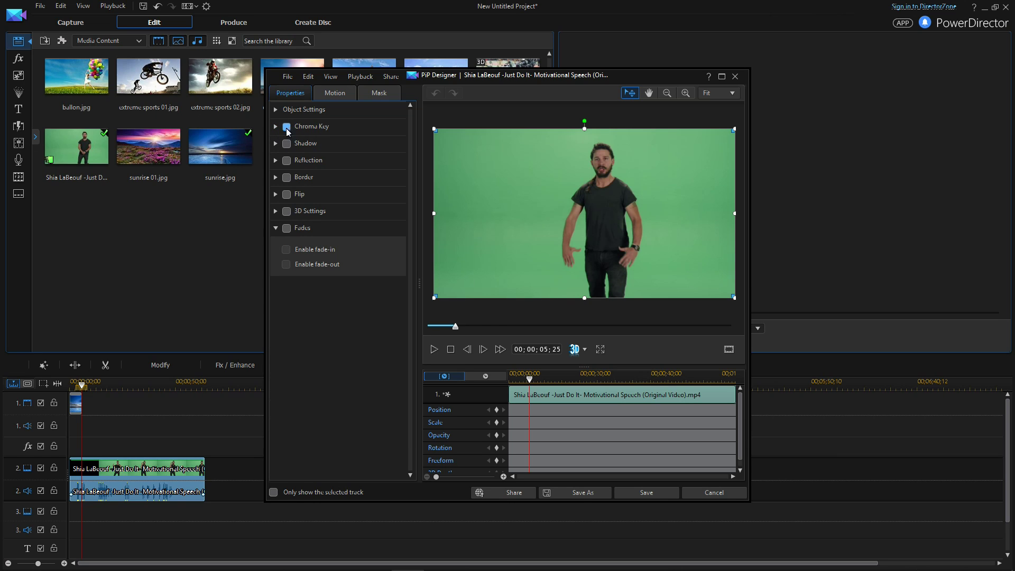
click(287, 127)
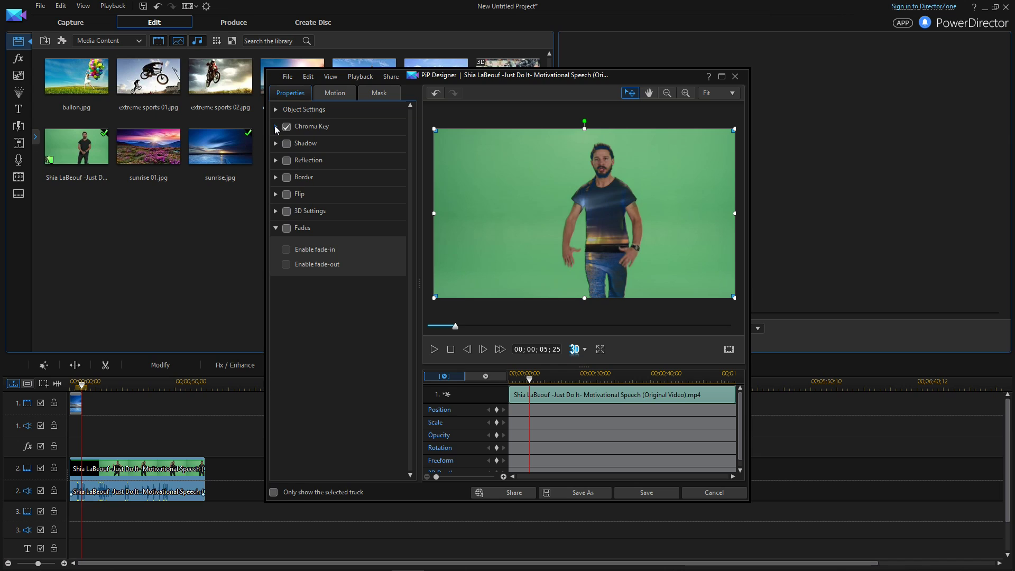
click(275, 127)
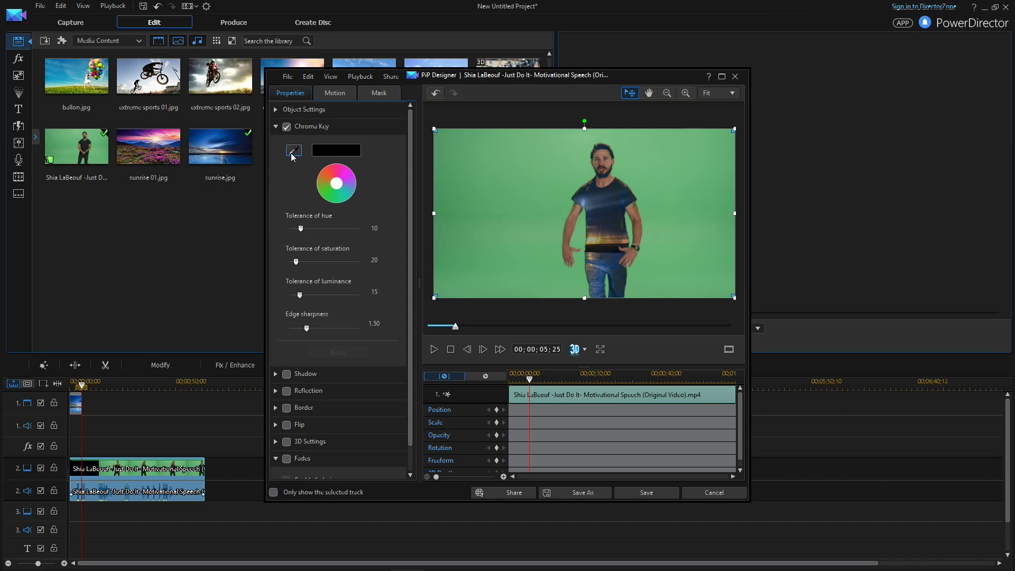
click(294, 151)
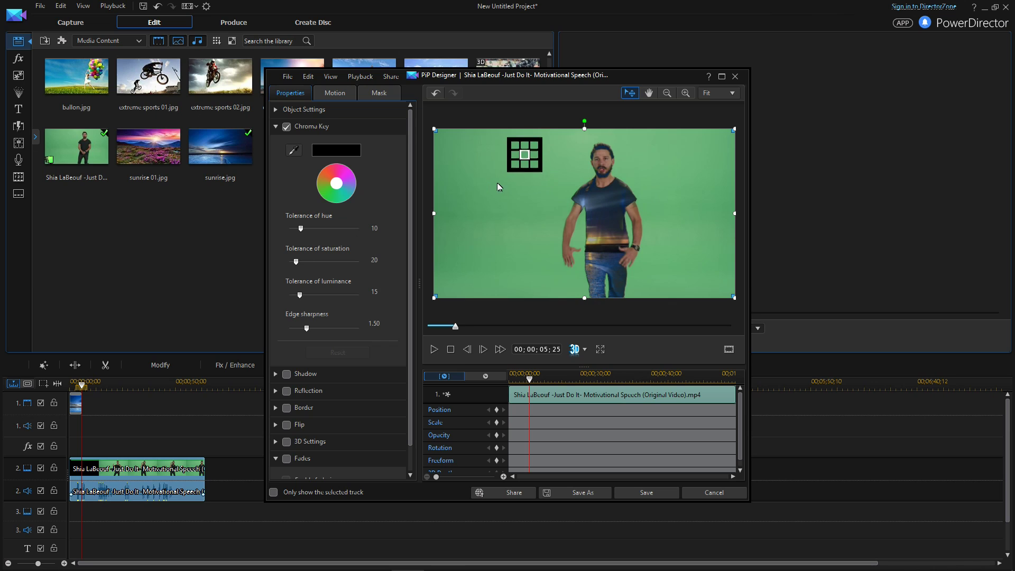
Step: Key out the green, with hue tolerance 35, saturation 58, luminance 22 and sharper edges, then close PiP Designer
click(519, 192)
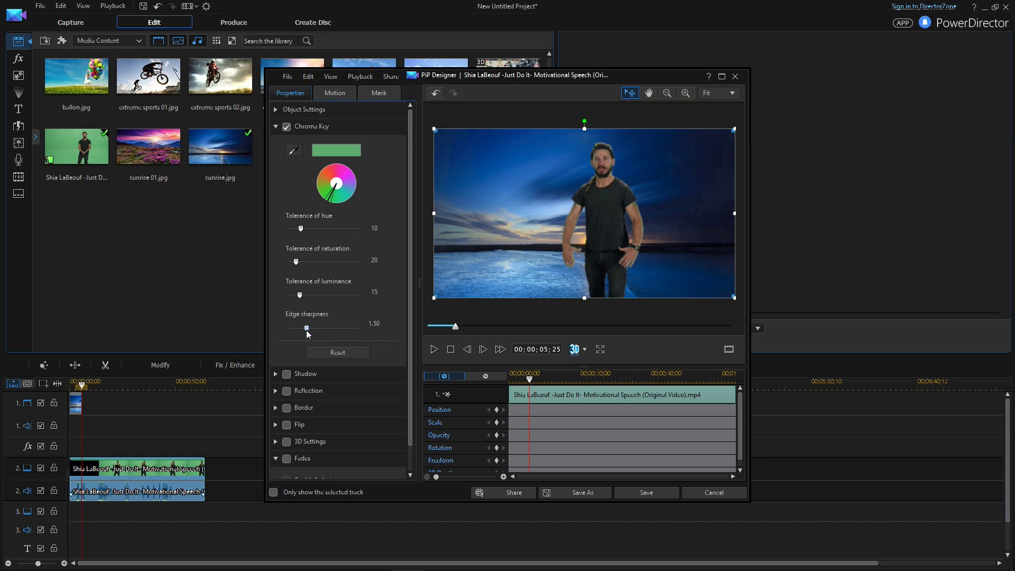
drag(308, 329, 380, 317)
click(303, 262)
drag(304, 263, 311, 261)
drag(301, 230, 334, 230)
drag(302, 298, 310, 296)
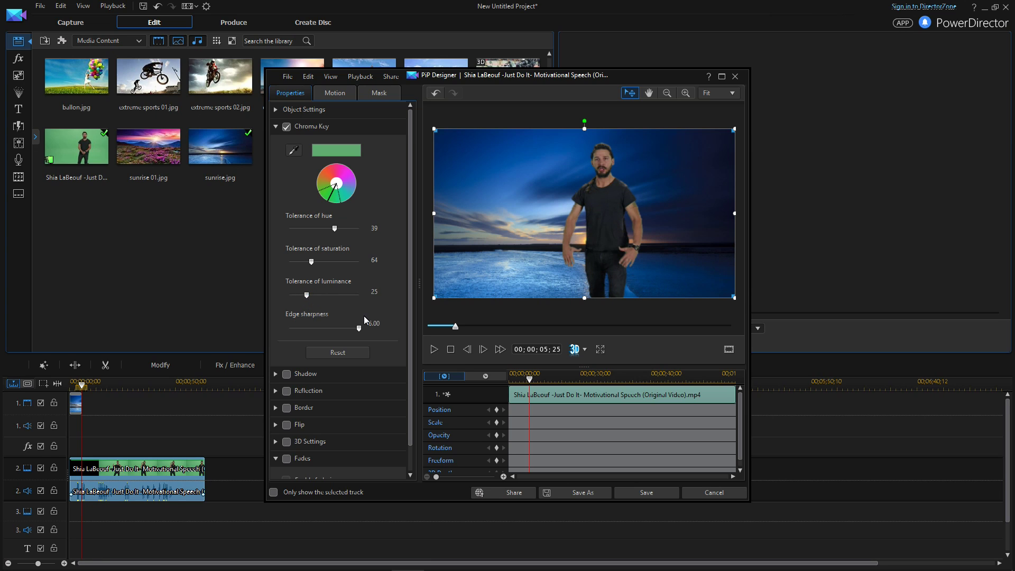
drag(309, 294, 303, 294)
key(Home)
key(Escape)
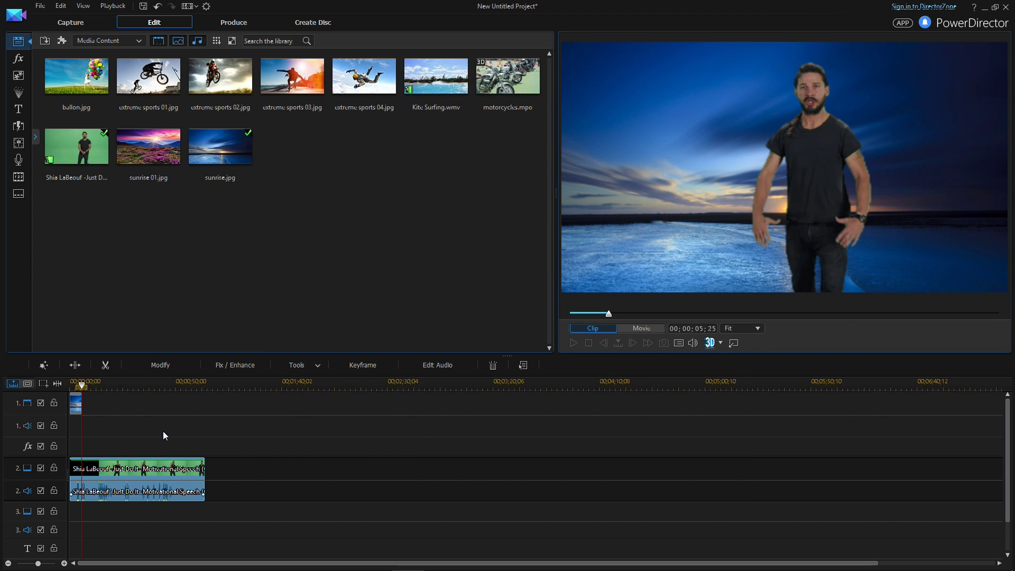
Step: Stretch the sunrise.jpg background on track 1 to 00;01;04;09, matching the green-screen video
click(164, 426)
click(82, 407)
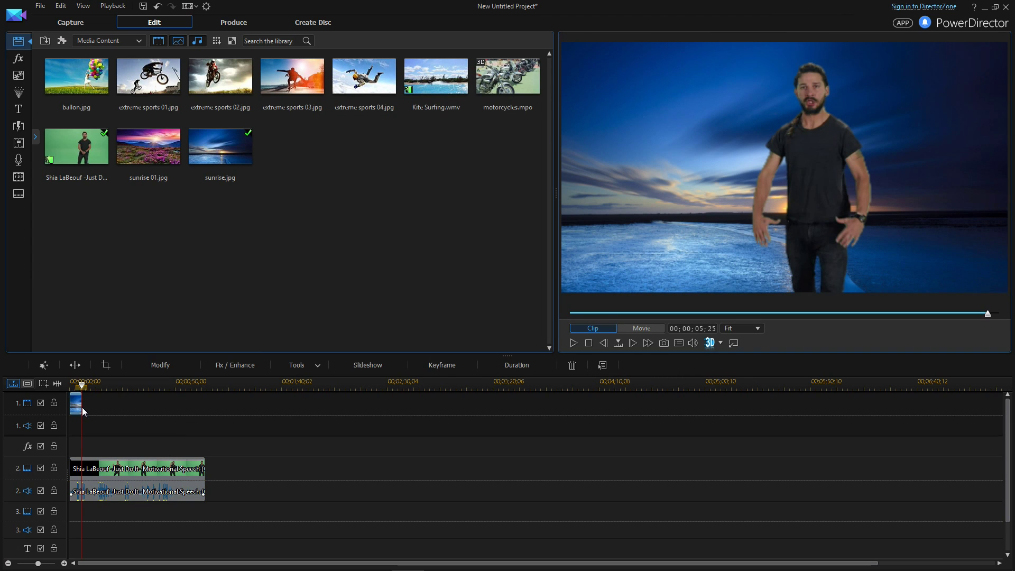
drag(82, 407, 206, 412)
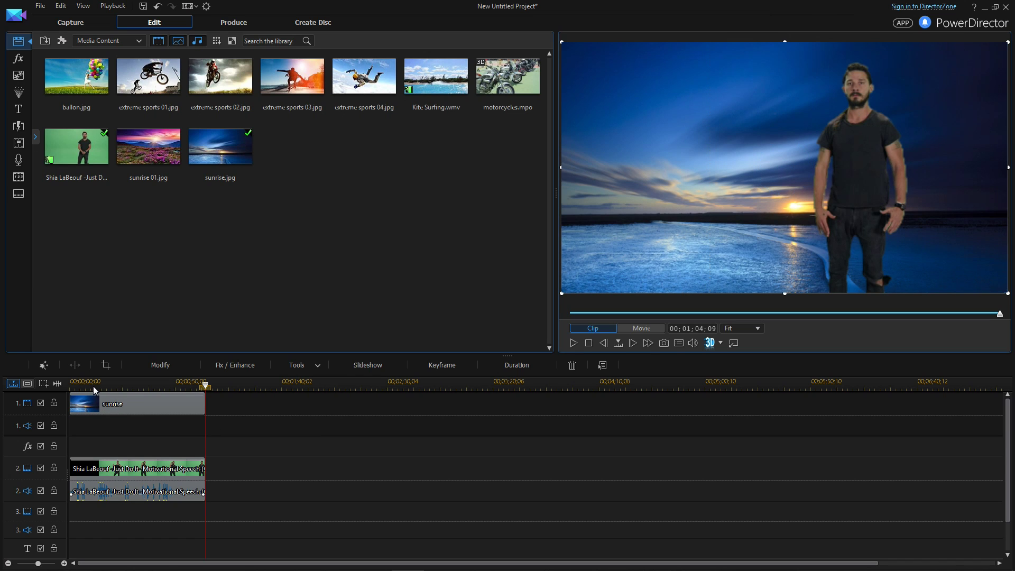
click(319, 453)
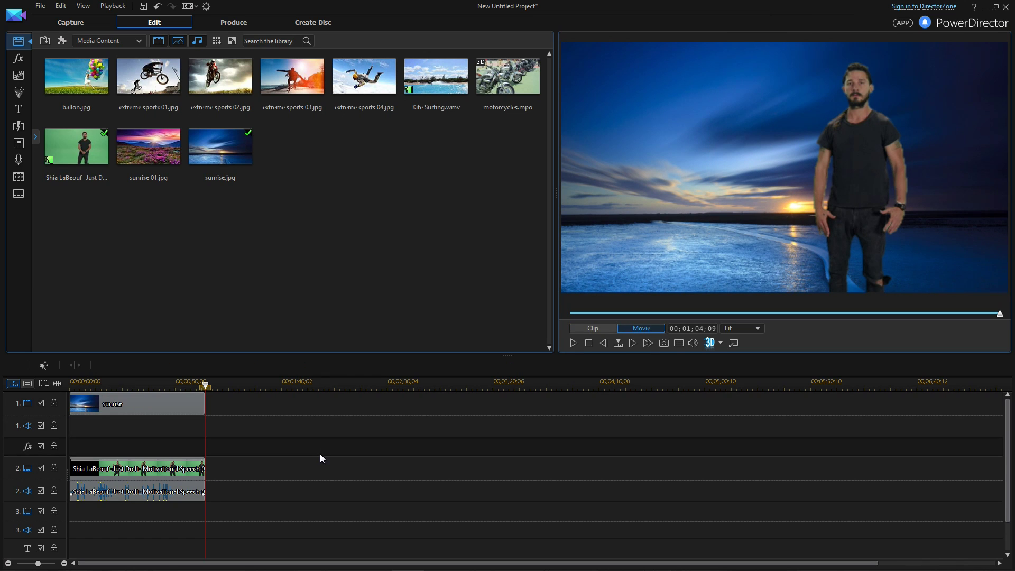
Step: Play the composited movie from the start and pause it at 00;00;15;17
key(space)
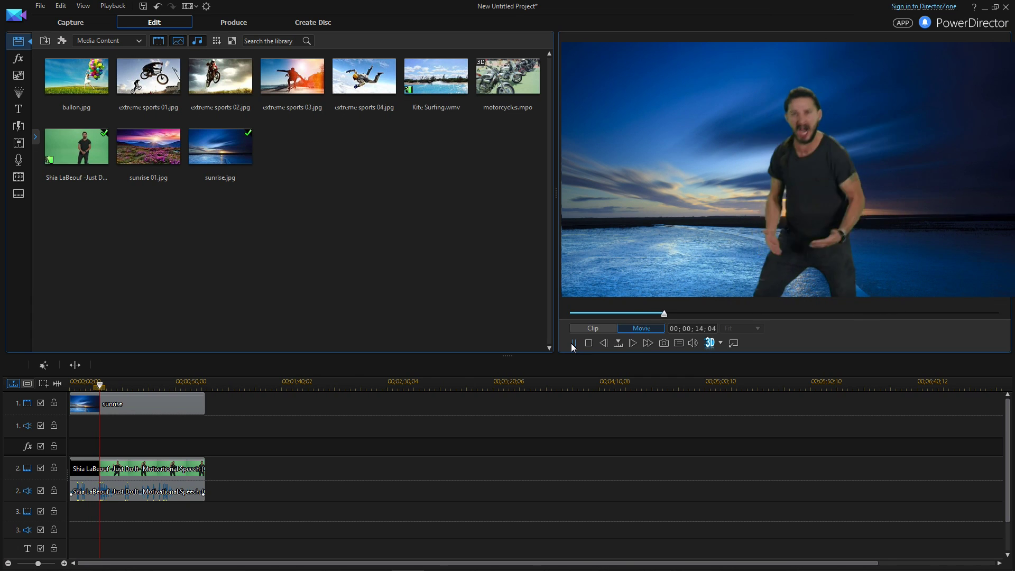
click(572, 343)
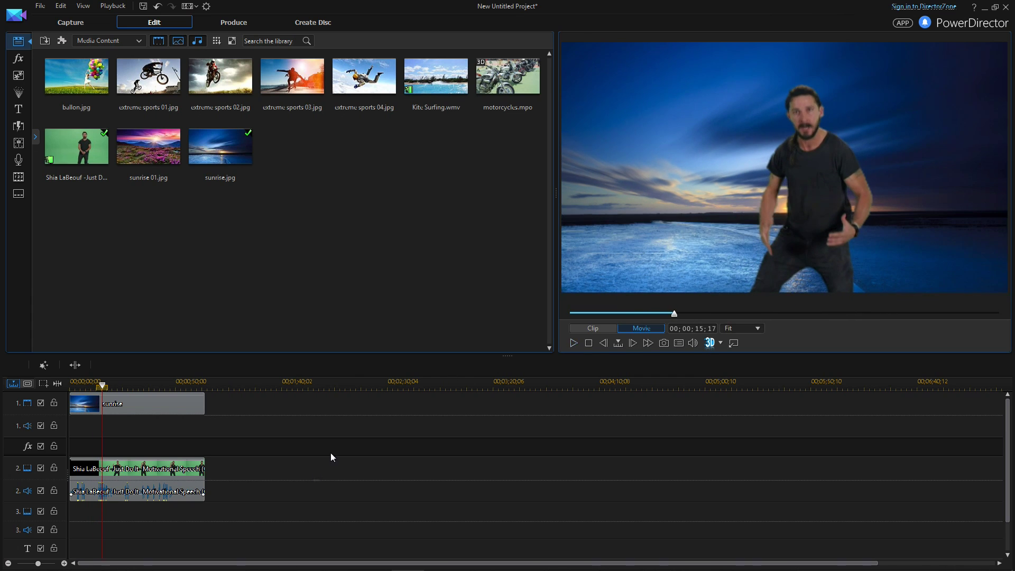